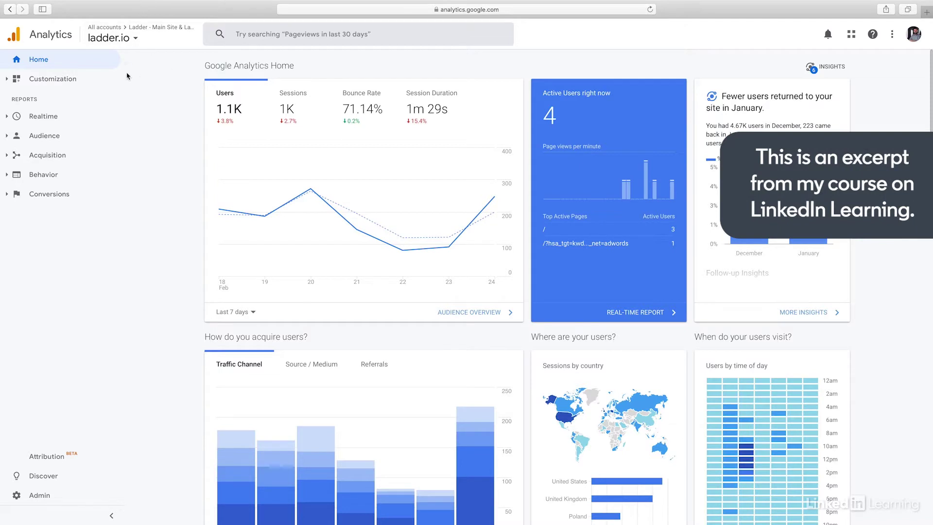
Go to Customization > Dashboards and start creating a new dashboard.
click(53, 80)
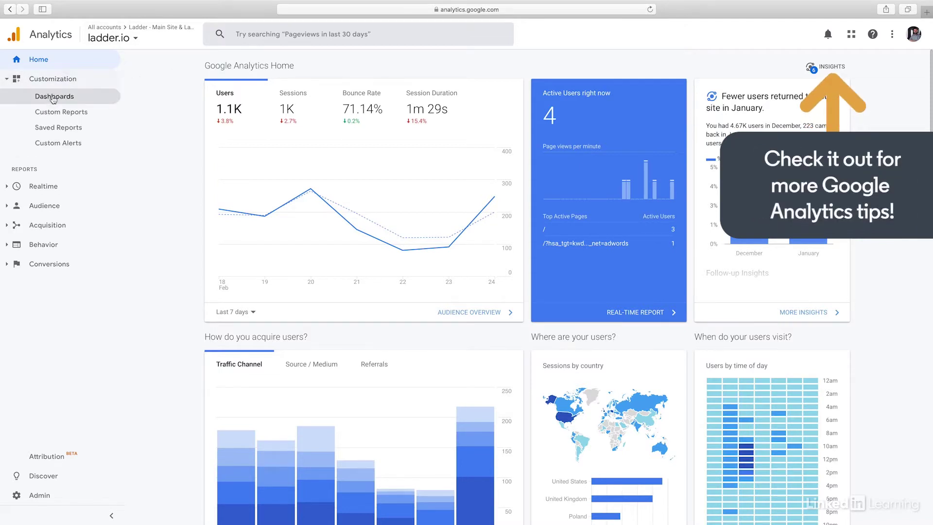
click(53, 98)
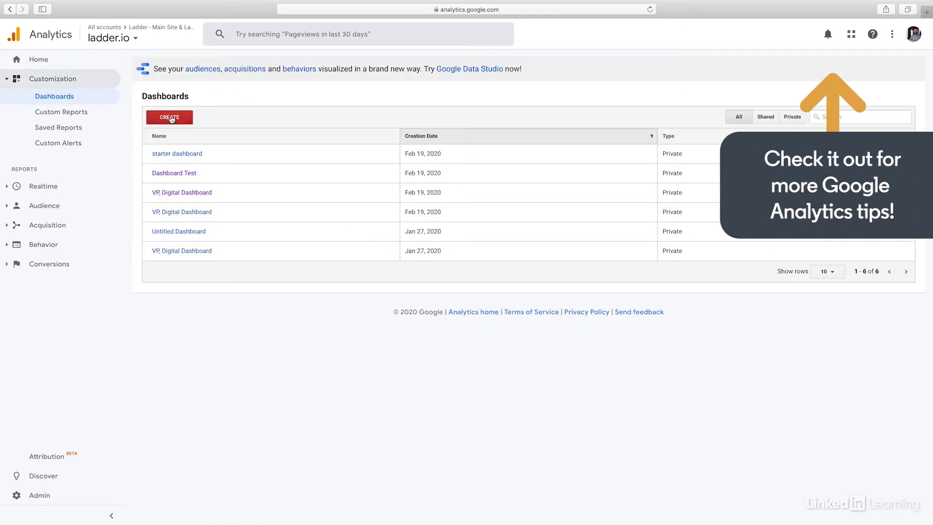
click(172, 120)
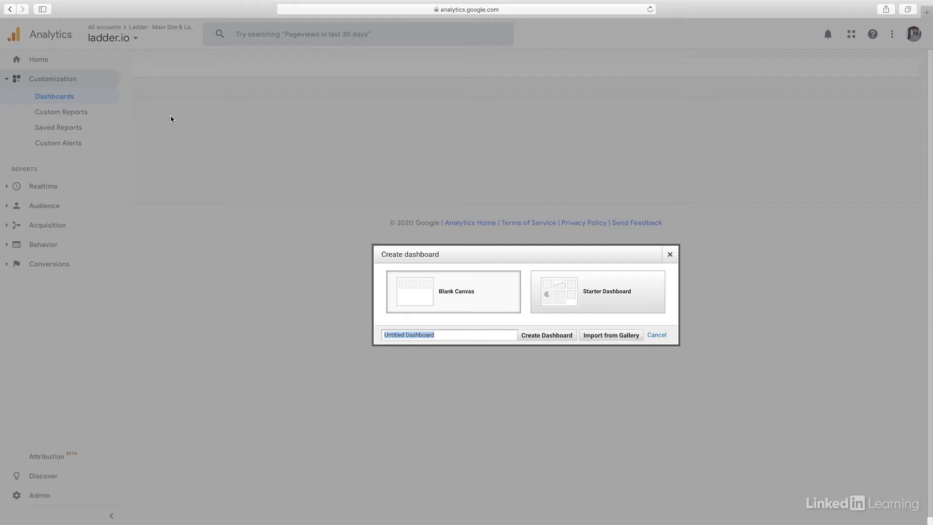
Create a Starter Dashboard named 'New Dashboard' and scroll through its widgets.
click(546, 284)
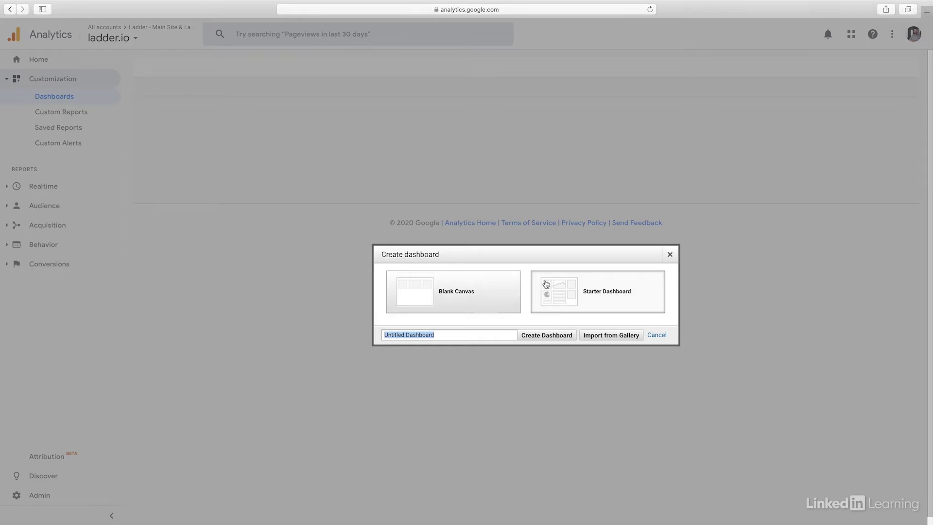
click(443, 336)
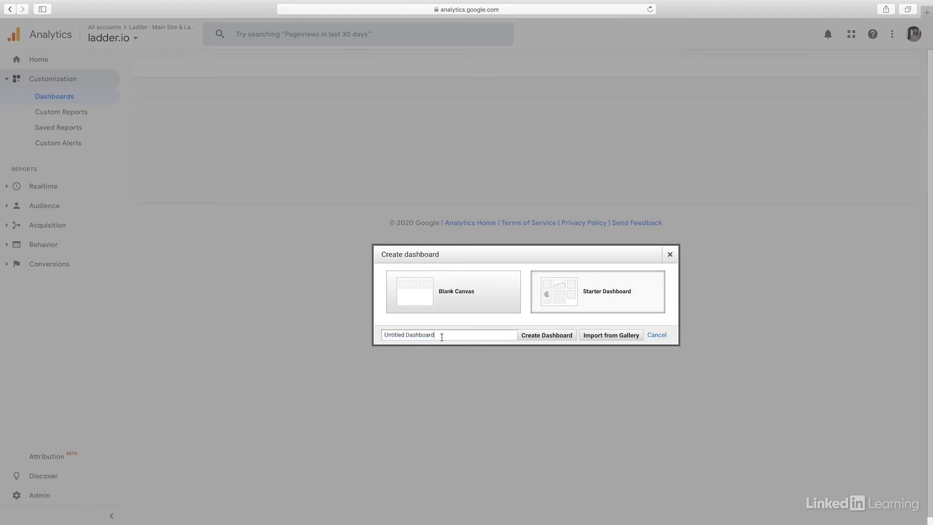
click(409, 313)
text(New)
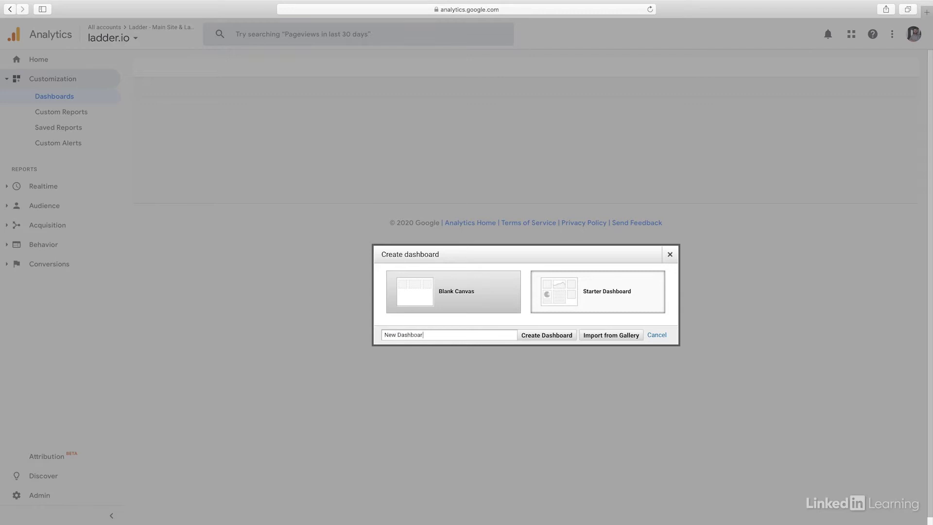
click(546, 336)
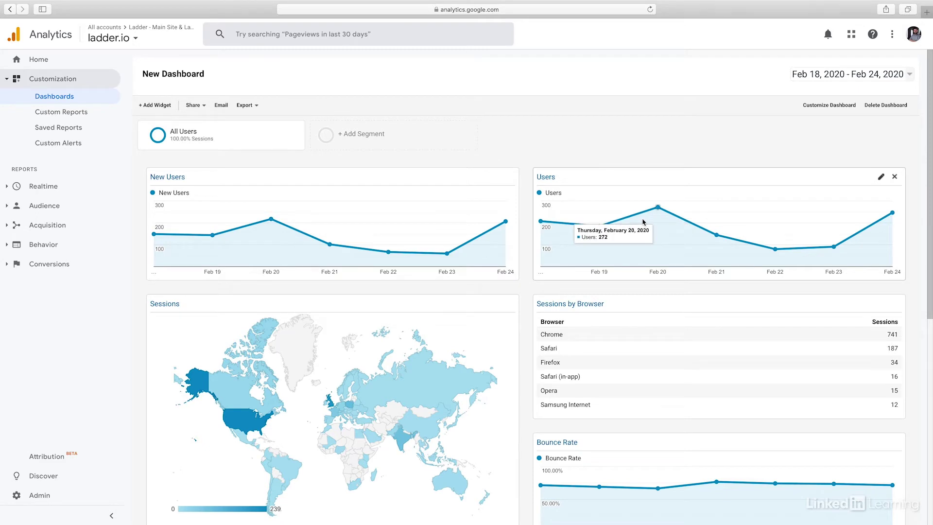
scroll(642, 223, down, 3)
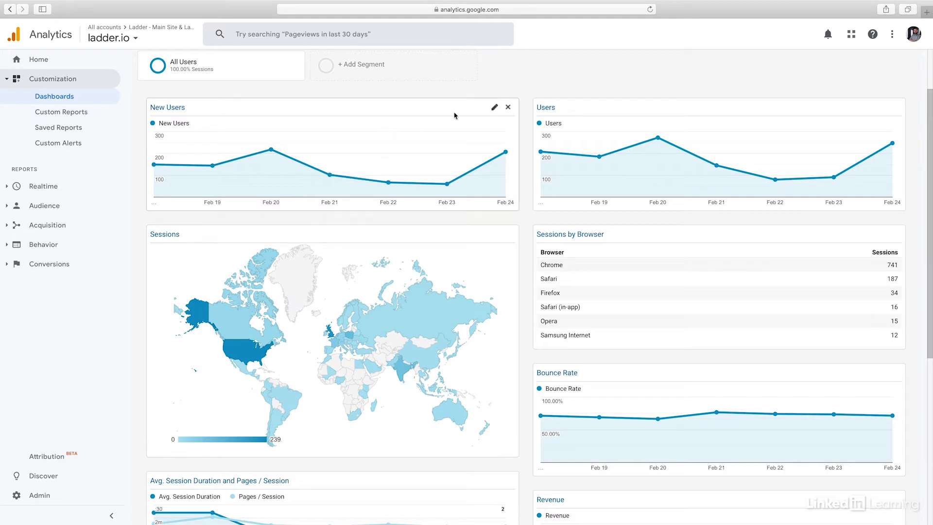
click(495, 109)
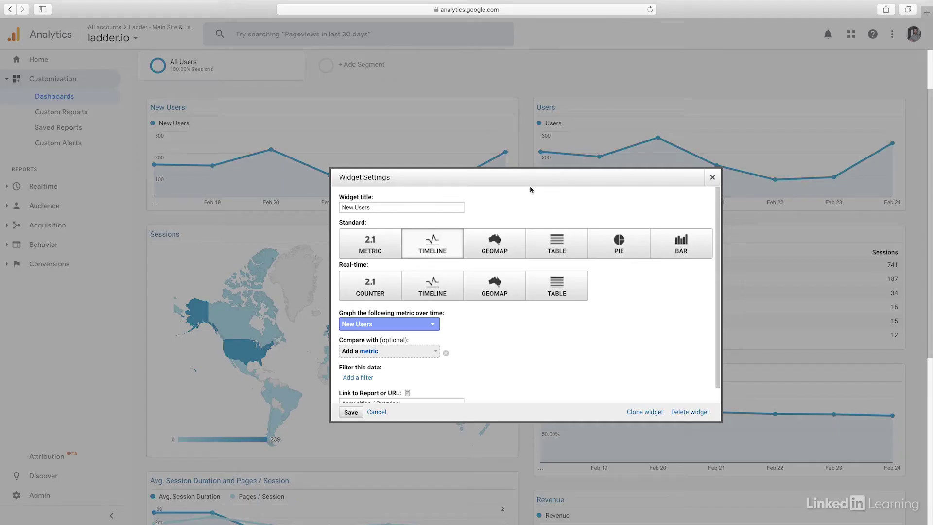
drag(387, 207, 328, 205)
click(510, 204)
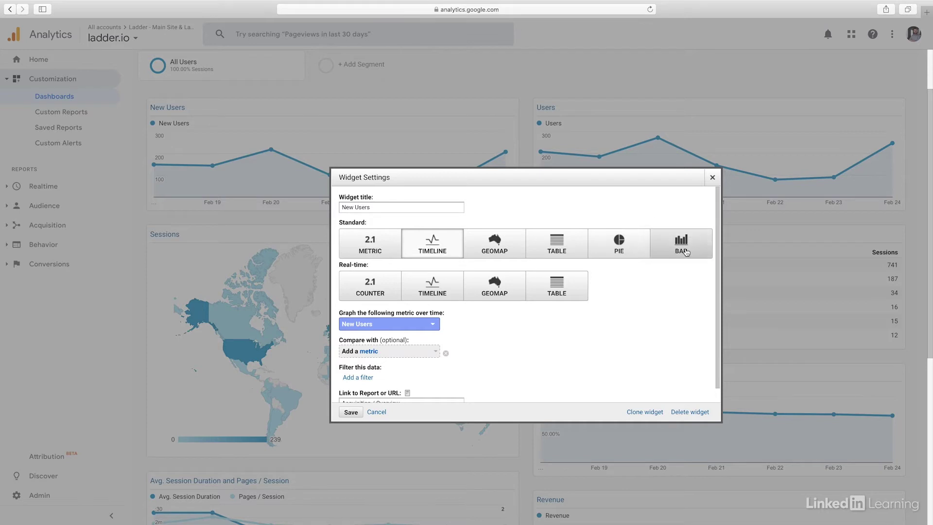
scroll(516, 318, down, 2)
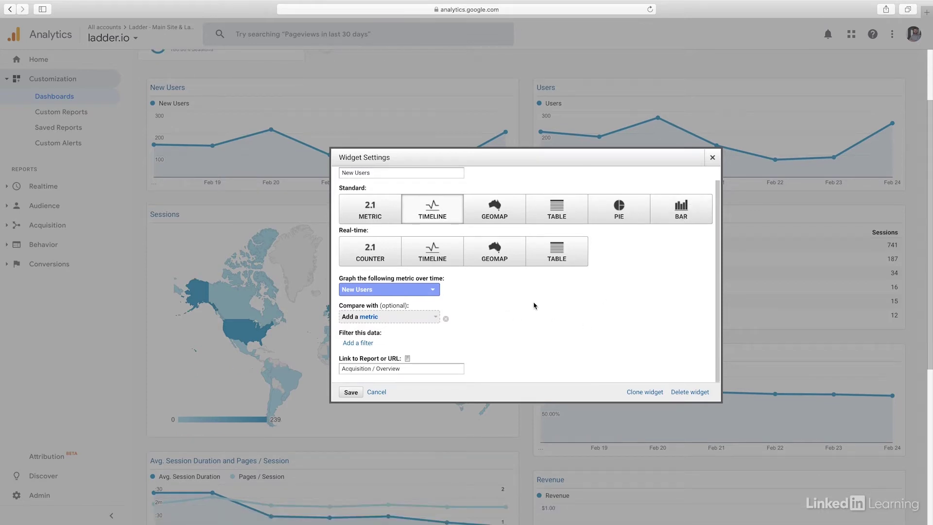
click(390, 290)
click(505, 298)
scroll(507, 298, down, 1)
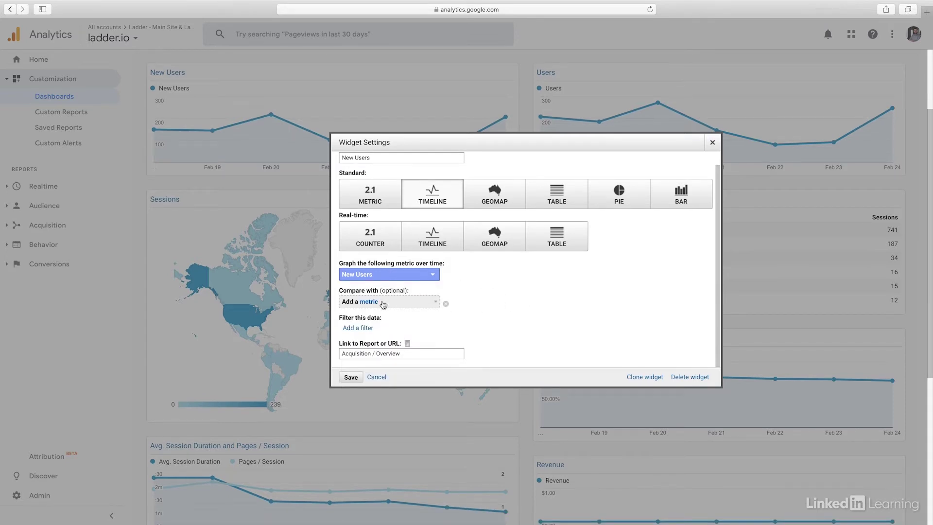
scroll(618, 339, up, 2)
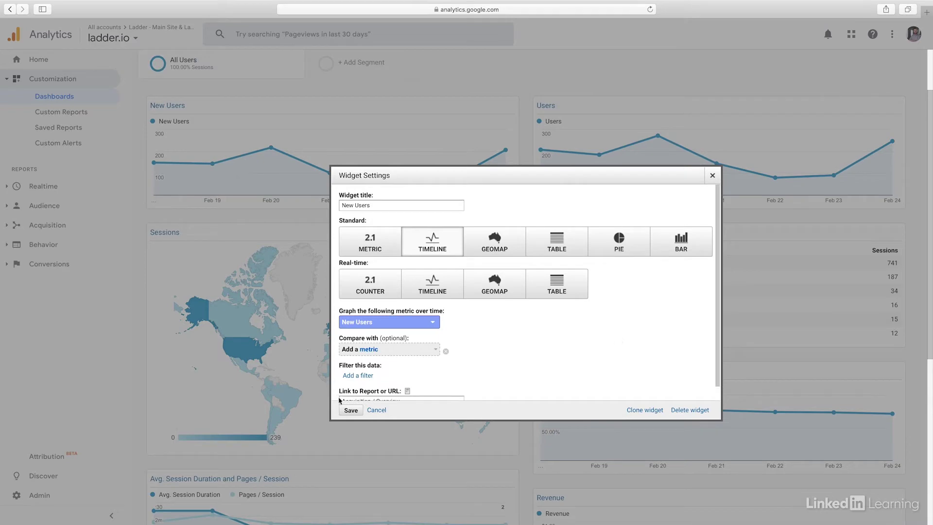
click(376, 411)
Switch the layout to four equal columns and move the Users and Bounce Rate widgets.
scroll(439, 383, up, 1)
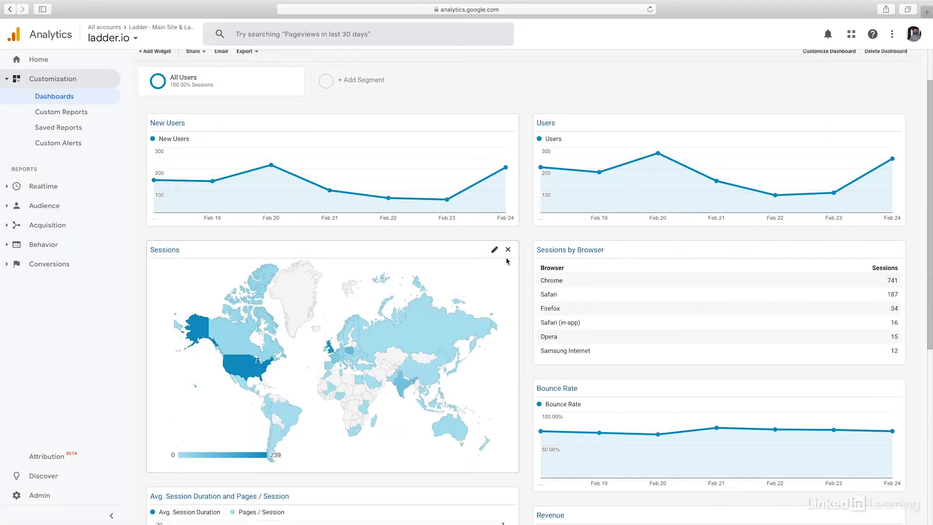
scroll(722, 79, up, 3)
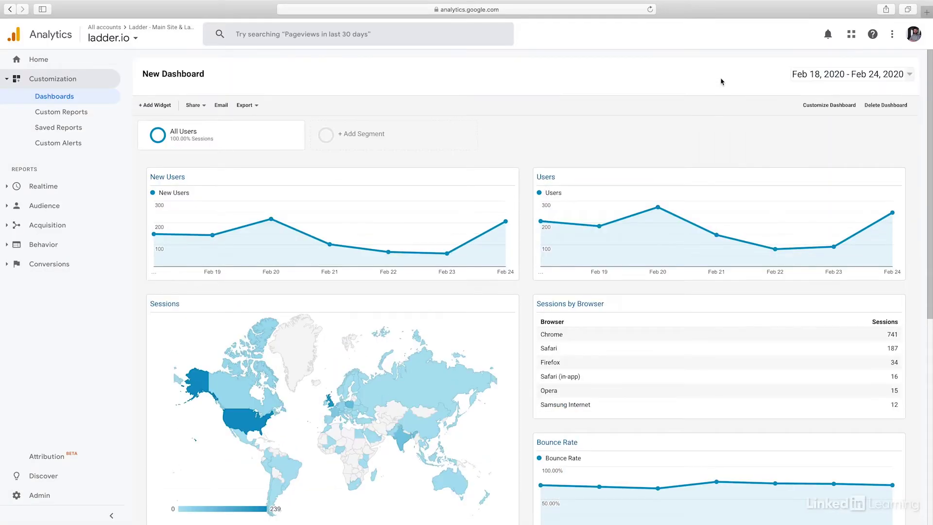
click(819, 109)
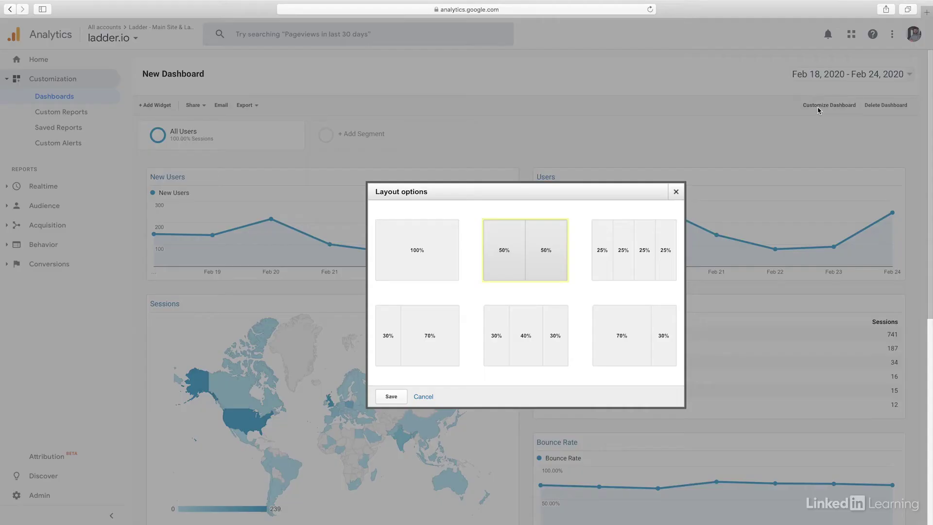
click(627, 235)
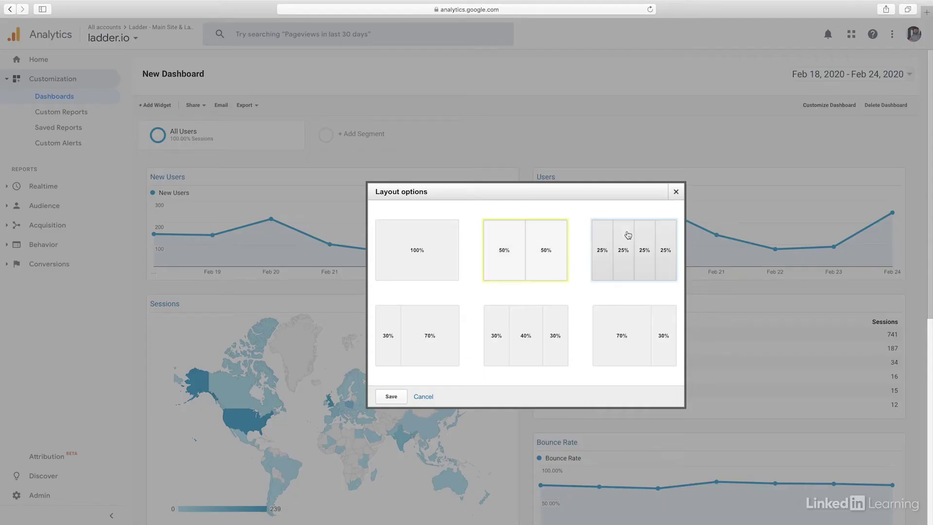
click(392, 397)
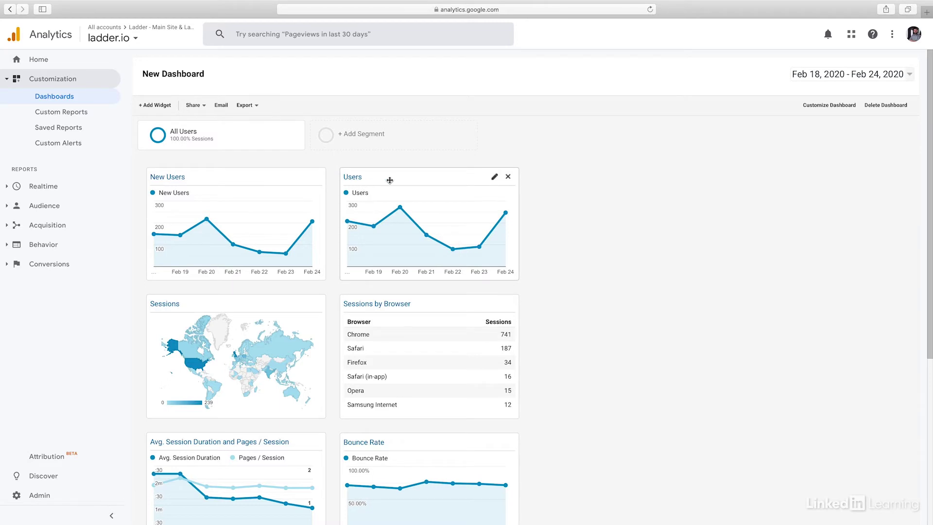
drag(464, 177, 657, 180)
drag(435, 316, 713, 309)
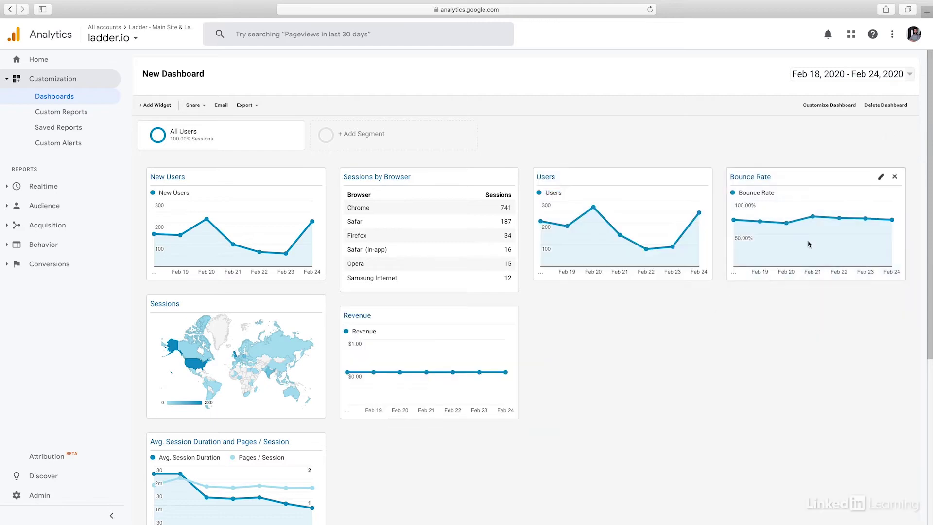
Change the dashboard back to a 50%/50% two-column layout.
click(827, 106)
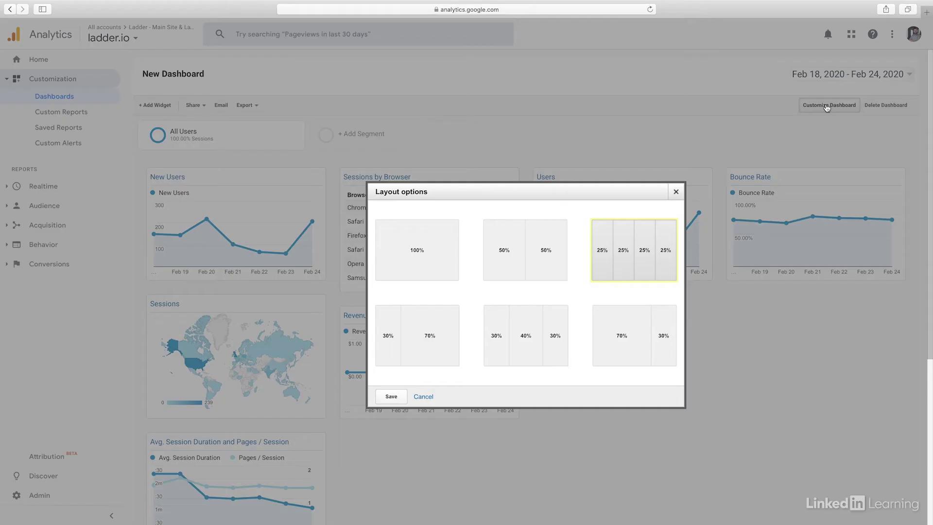
click(513, 258)
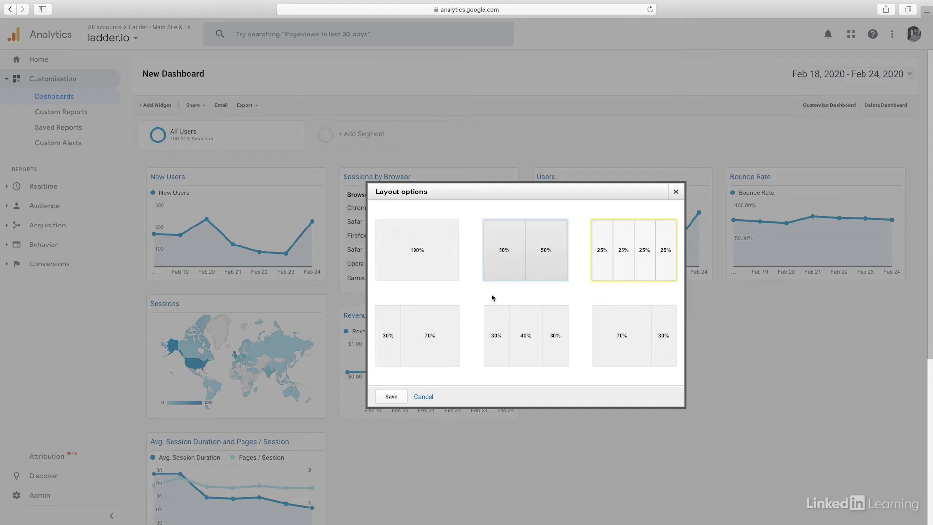
click(391, 396)
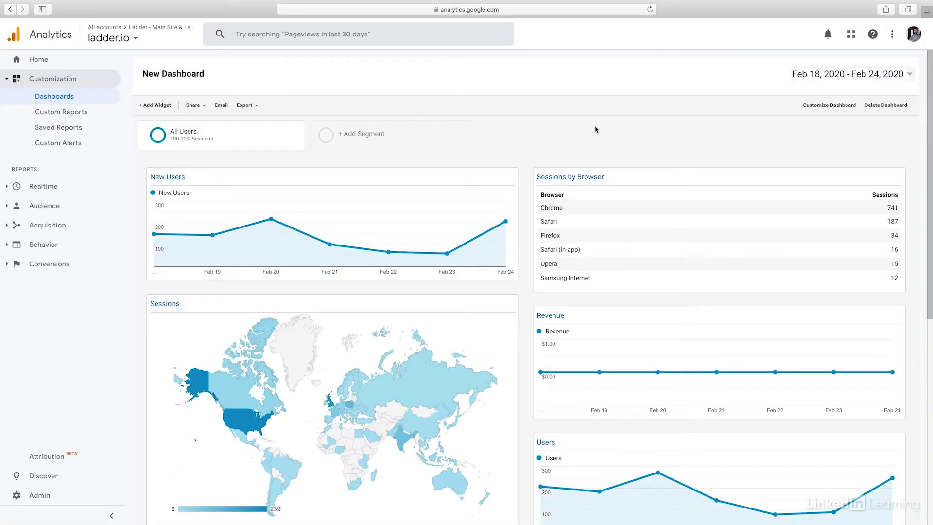
Add a new Pie widget titled 'Mobile Device Pie'.
click(146, 106)
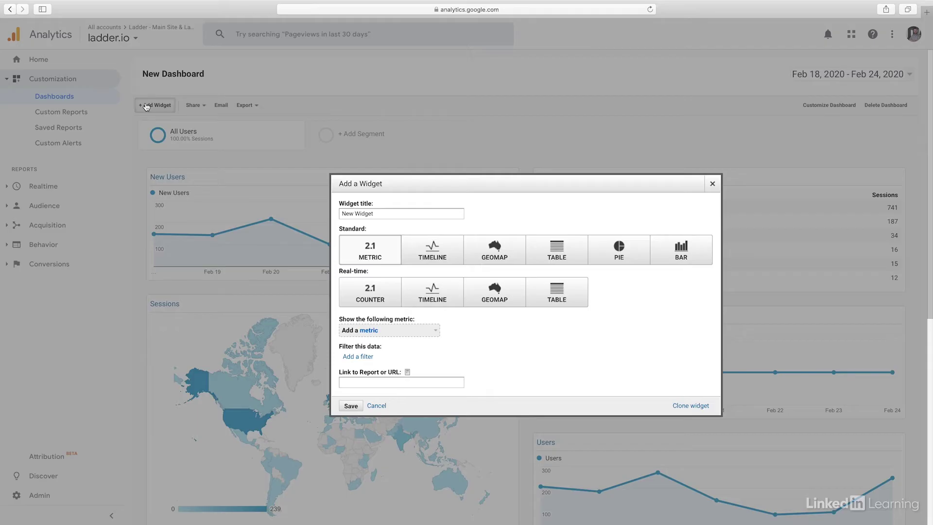
click(602, 252)
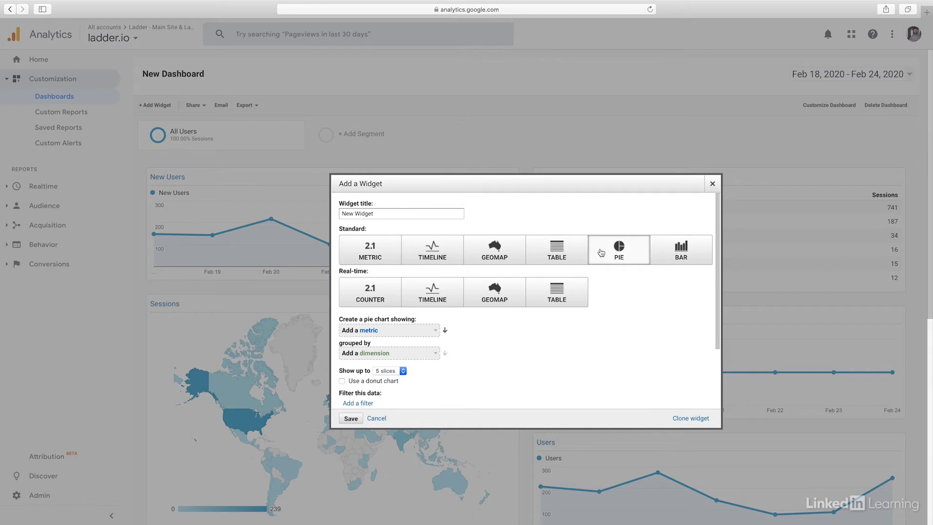
triple_click(406, 218)
text(Mobile Device Pie)
Chart Sessions grouped by Device Category as a donut and save the widget.
click(391, 330)
text(sessions)
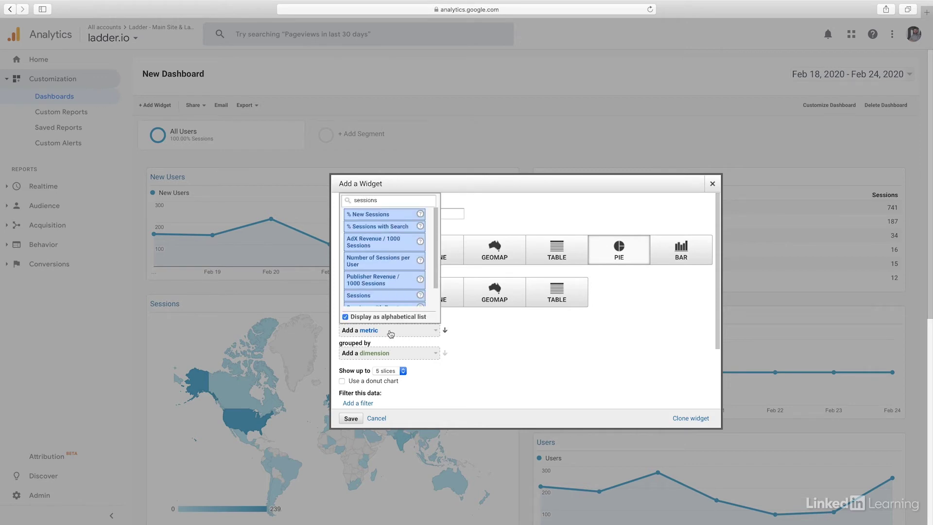
click(379, 294)
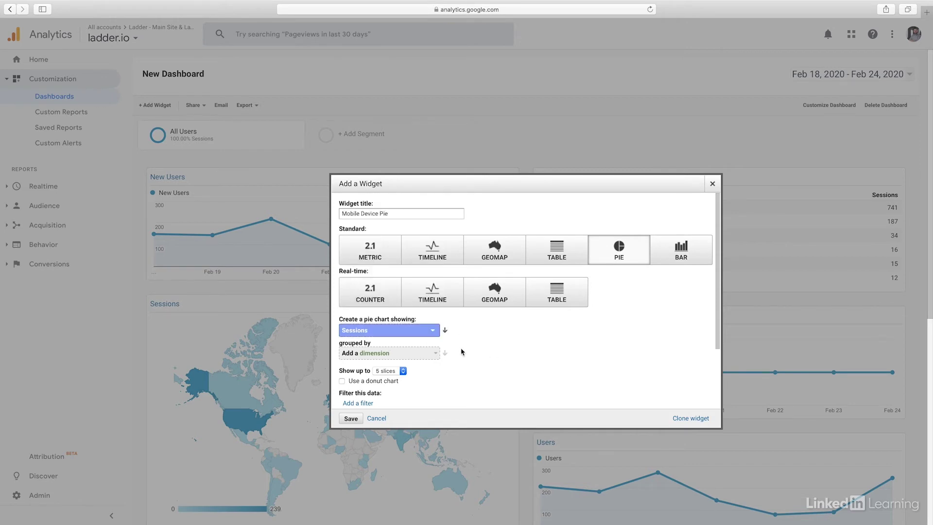
click(400, 358)
text(device)
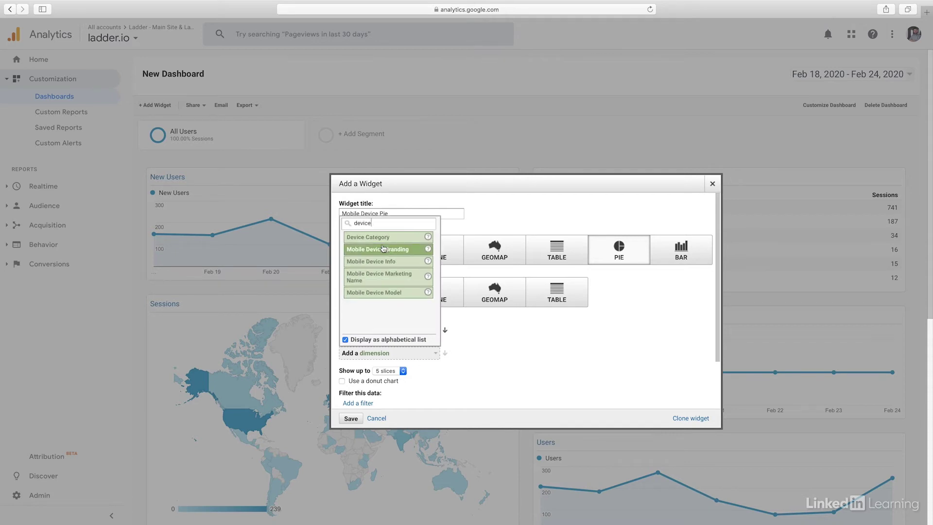
click(379, 237)
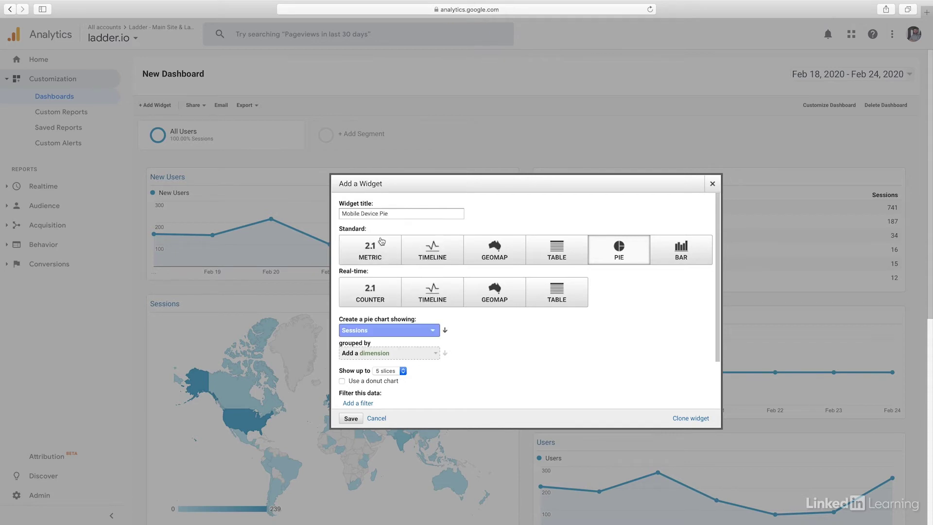
scroll(530, 348, down, 2)
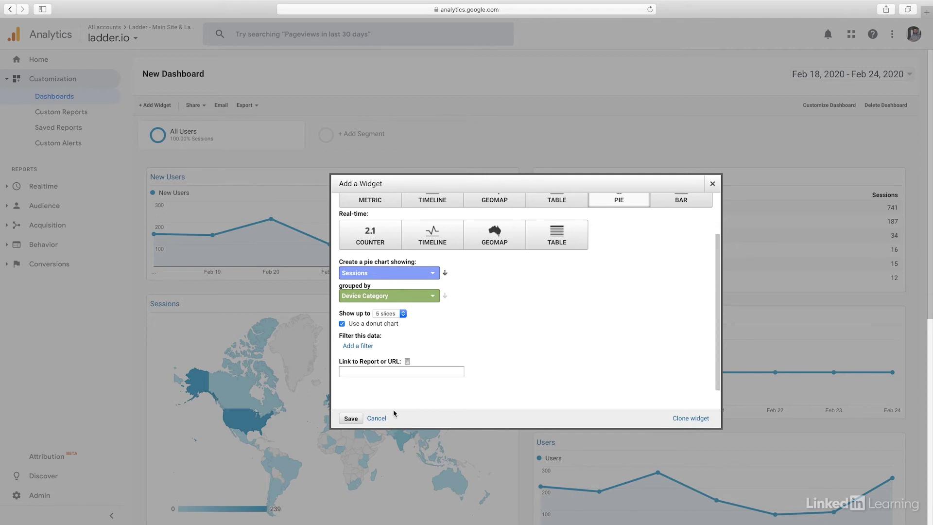
click(346, 419)
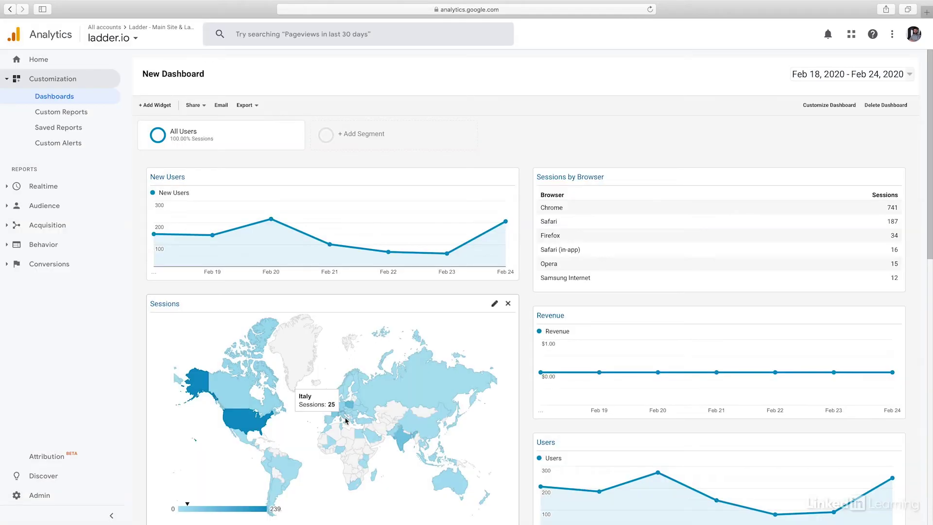
scroll(542, 229, down, 10)
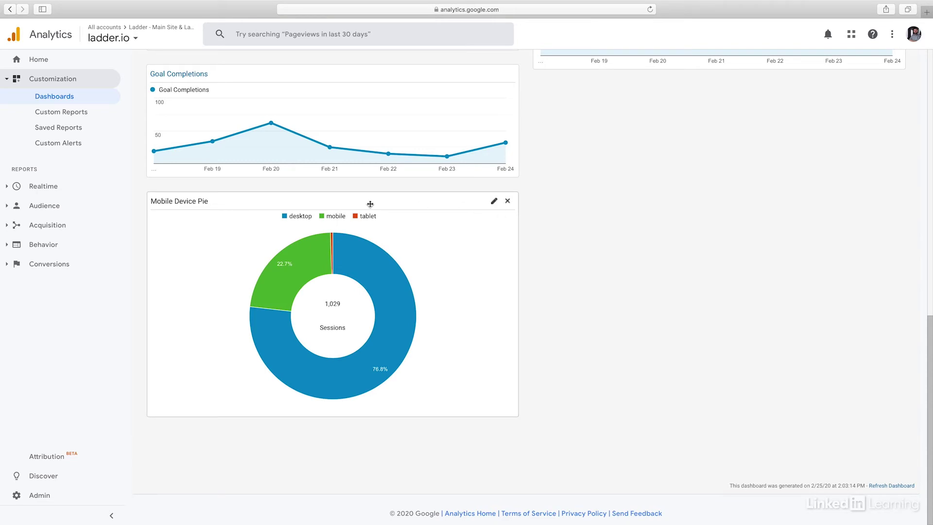
Move the Mobile Device Pie widget above Goal Completions and open the segment chooser.
drag(370, 204, 382, 103)
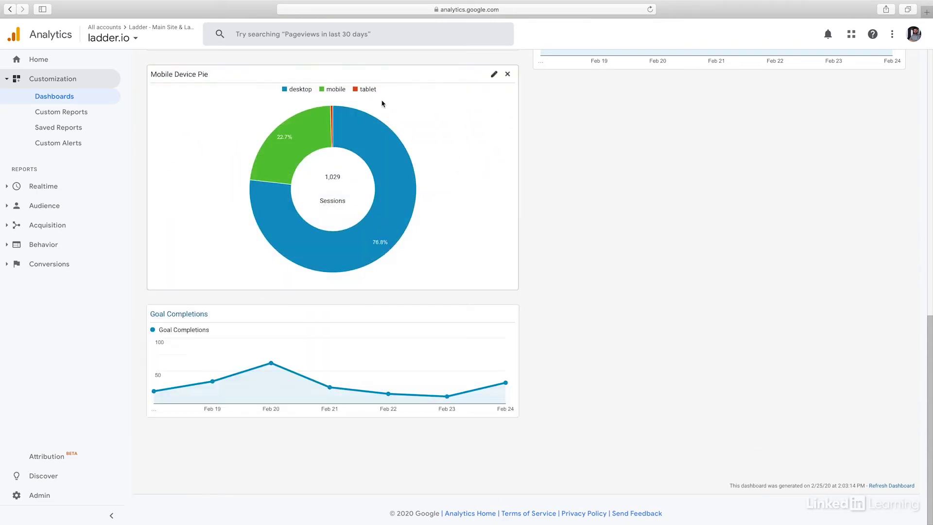
scroll(382, 104, up, 15)
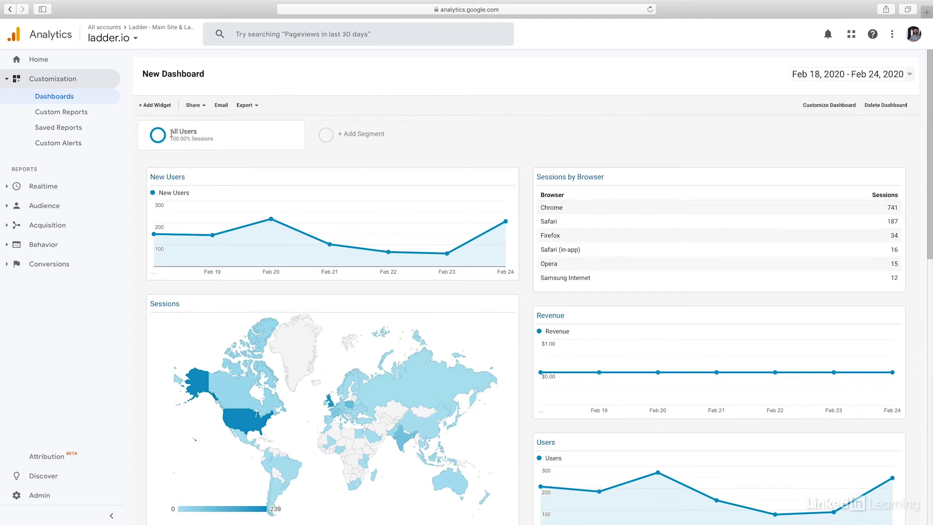
click(386, 136)
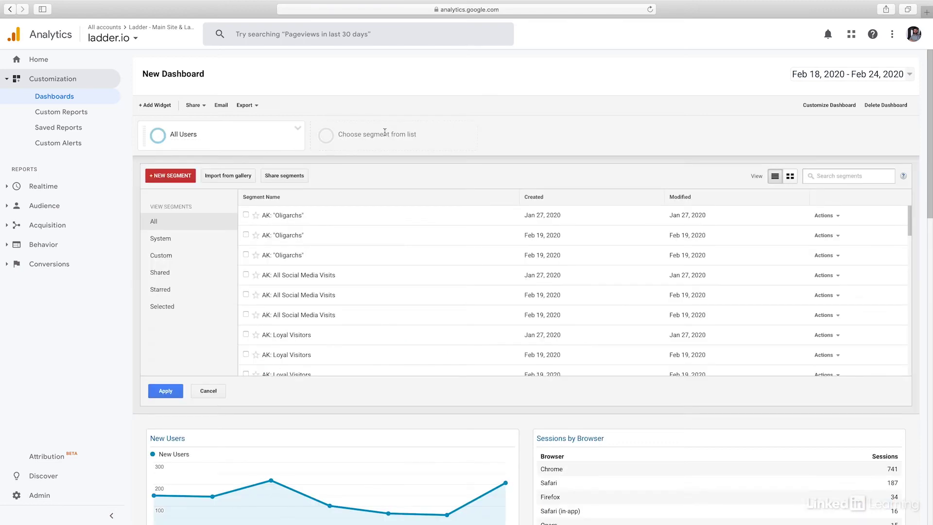
Apply the System segment Multi-session Users alongside All Users.
click(160, 239)
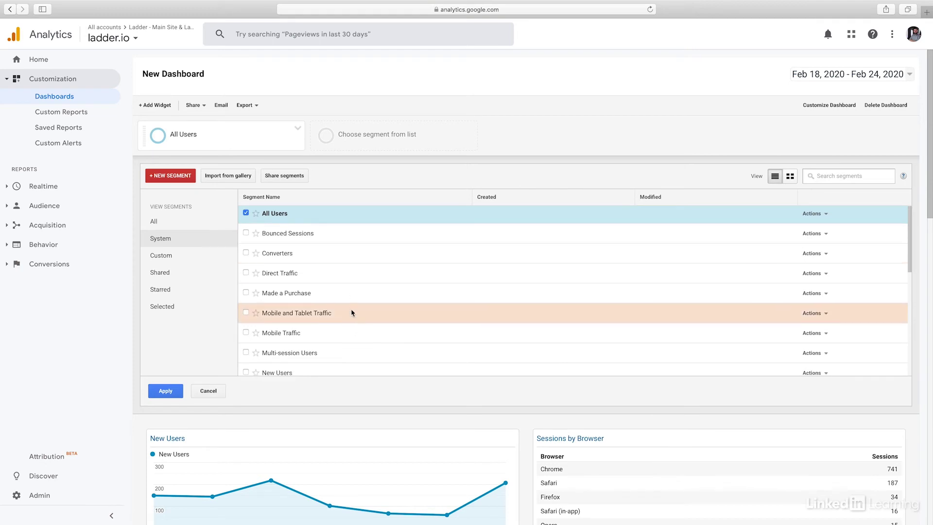
scroll(352, 314, down, 1)
scroll(333, 338, down, 1)
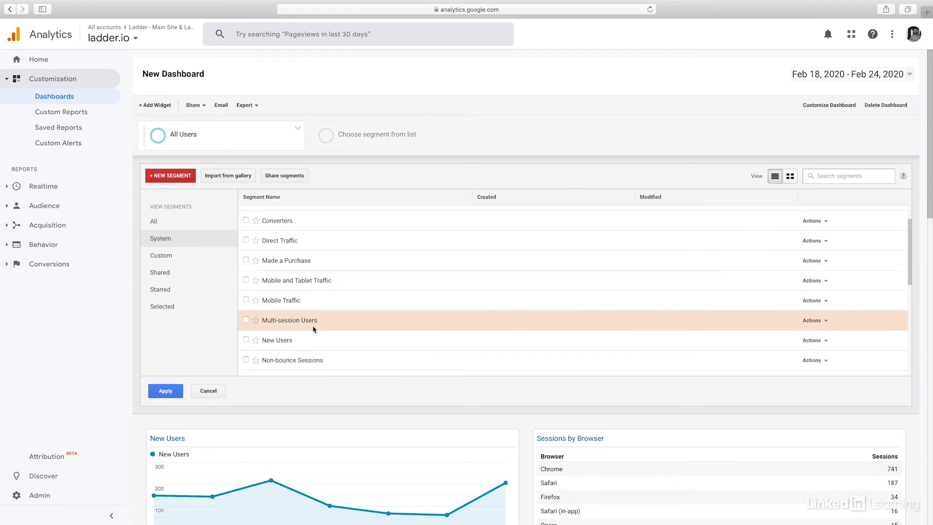
click(245, 320)
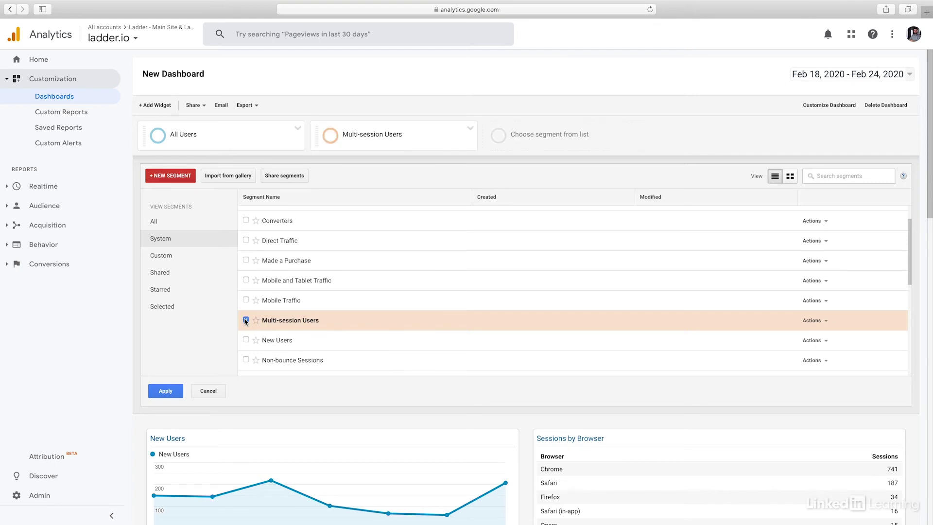
click(164, 391)
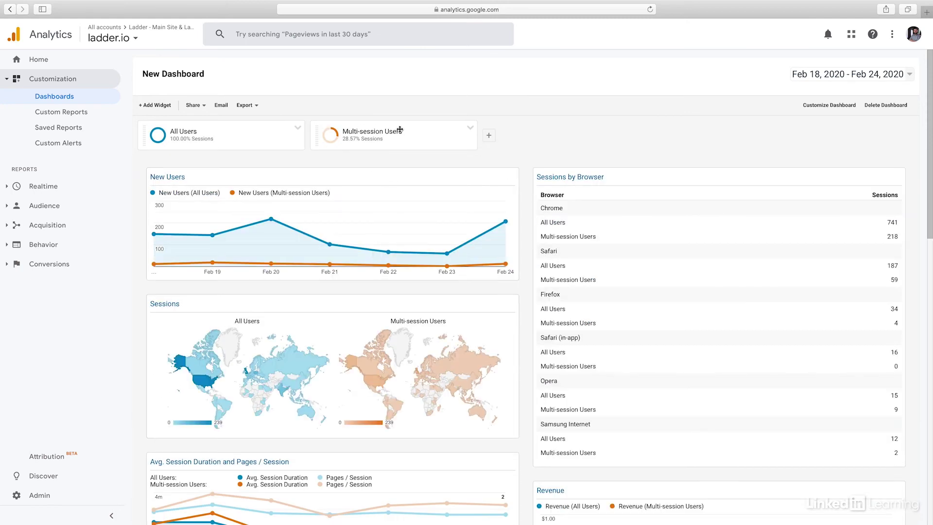
Show the dashboard's Export options.
mouse_move(396, 130)
mouse_move(186, 134)
click(244, 110)
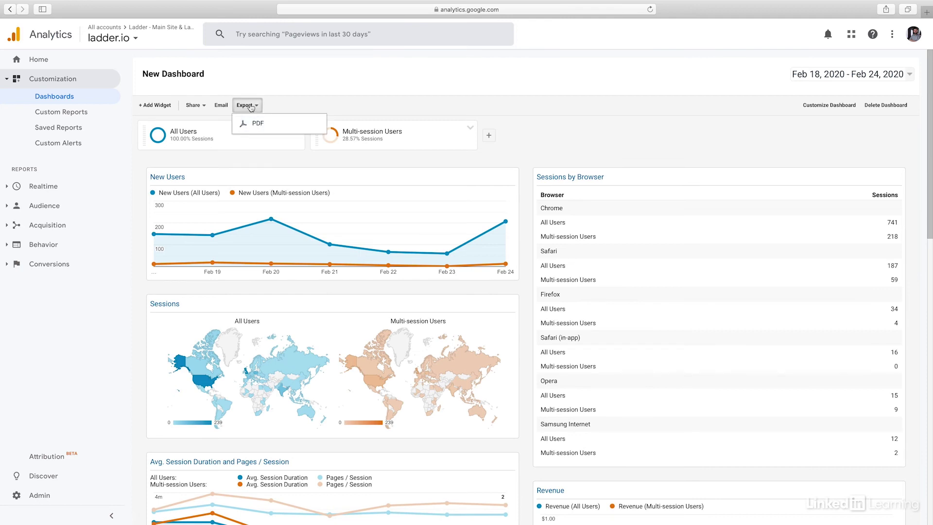
click(250, 107)
click(222, 105)
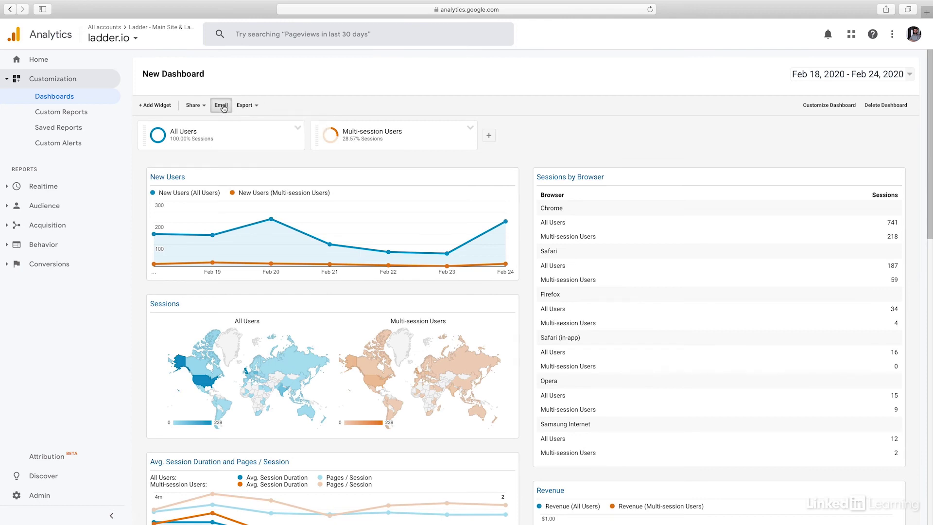
click(463, 188)
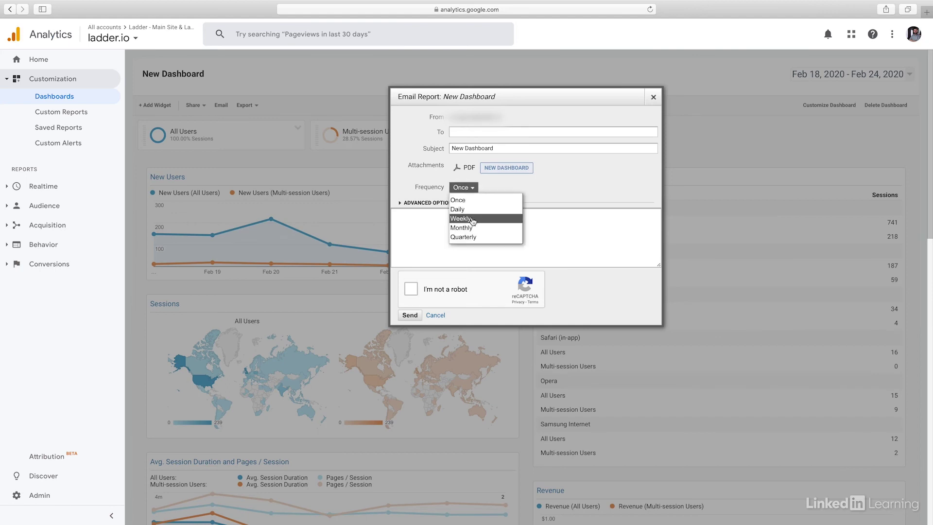
click(428, 190)
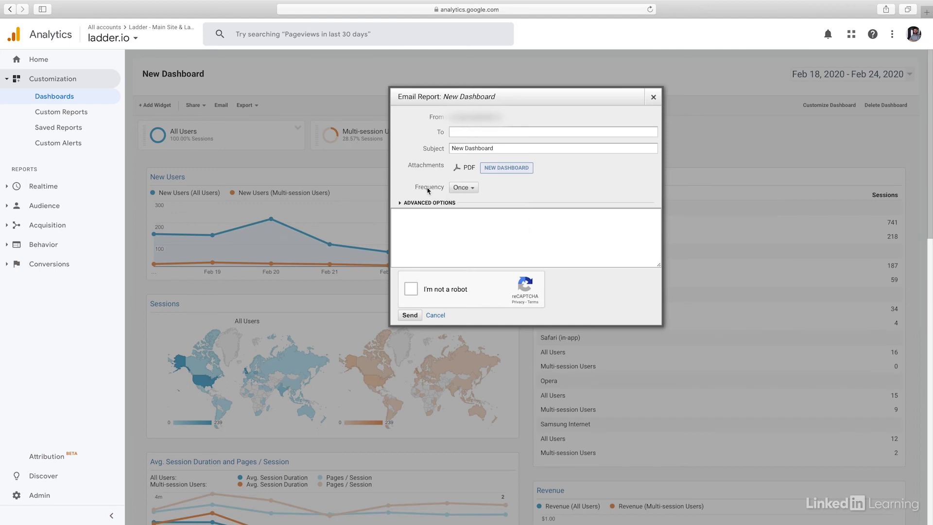
click(434, 315)
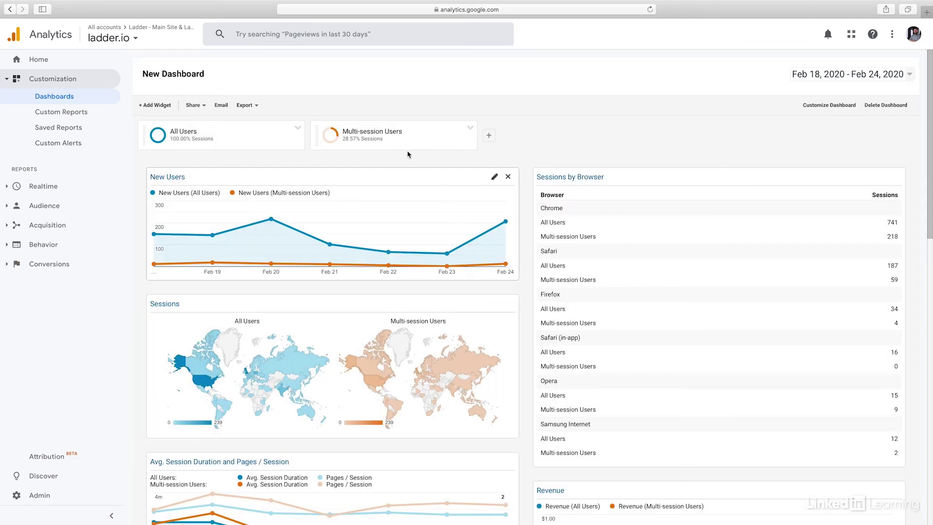
Show the dashboard's copyable template link via Share template link.
click(199, 107)
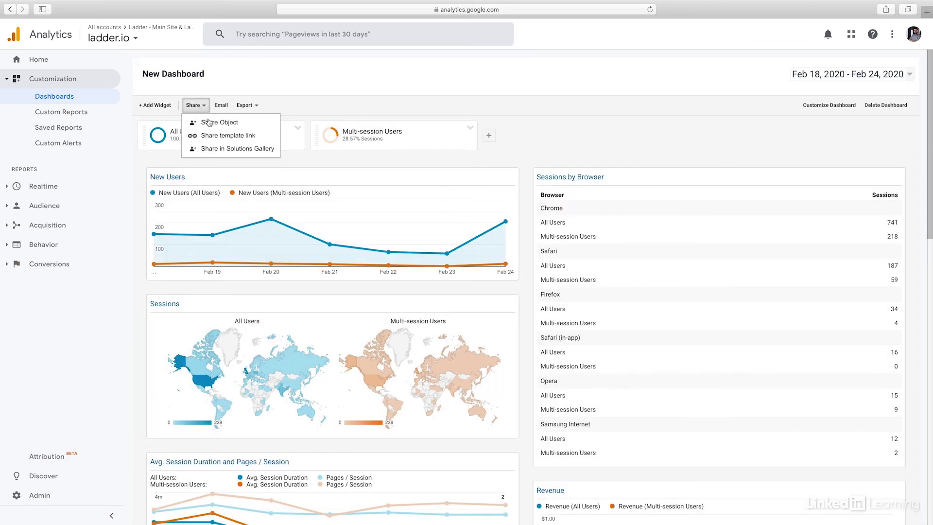
click(214, 136)
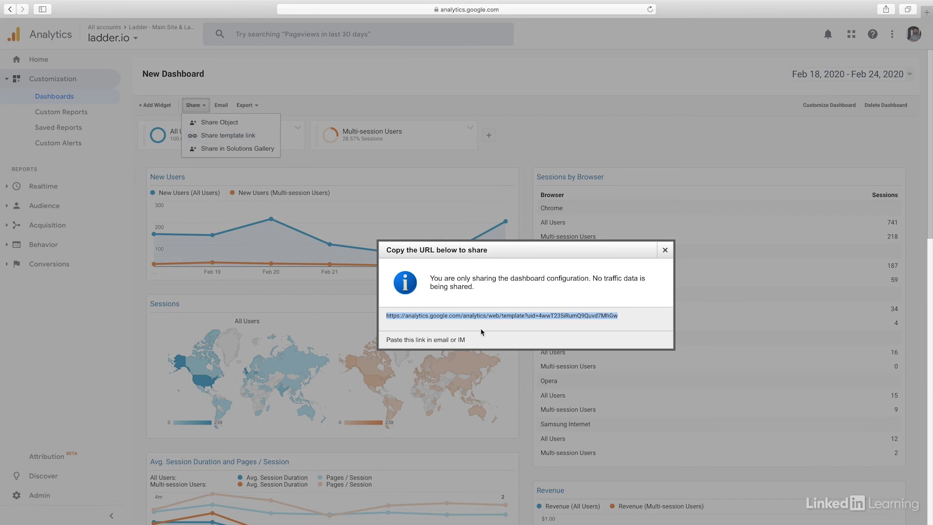